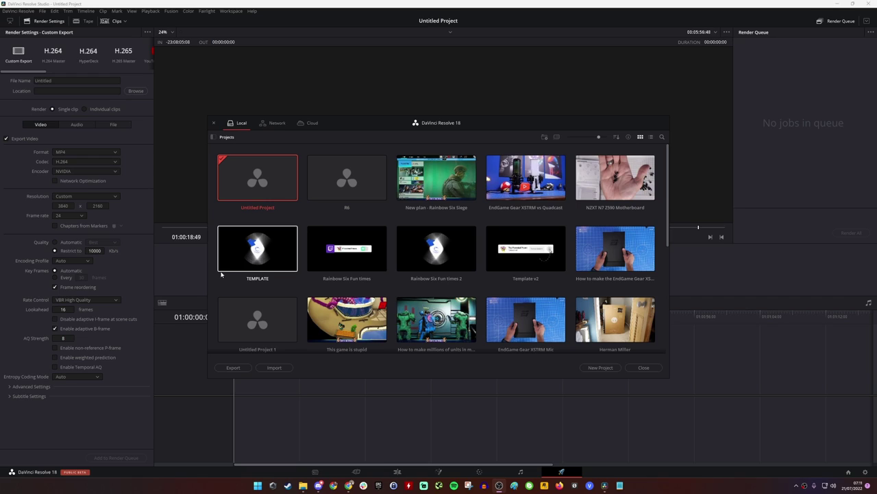
Step: Open the Untitled Project and switch to the Edit page
double_click(250, 193)
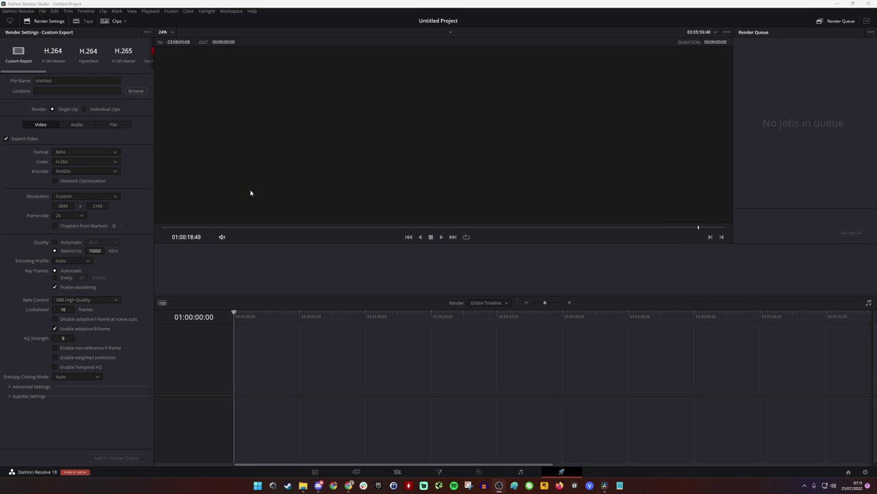
left_click(397, 471)
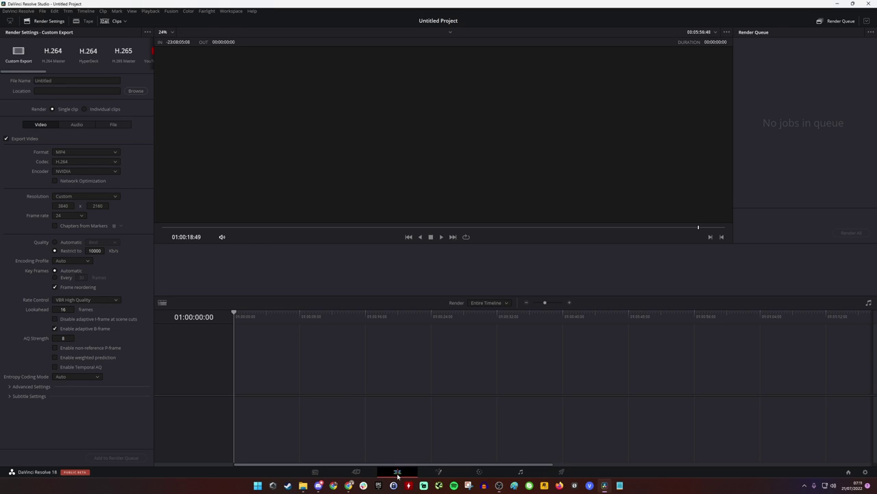
Step: In Project Settings, set a custom 1080 x 1920 timeline resolution
left_click(41, 11)
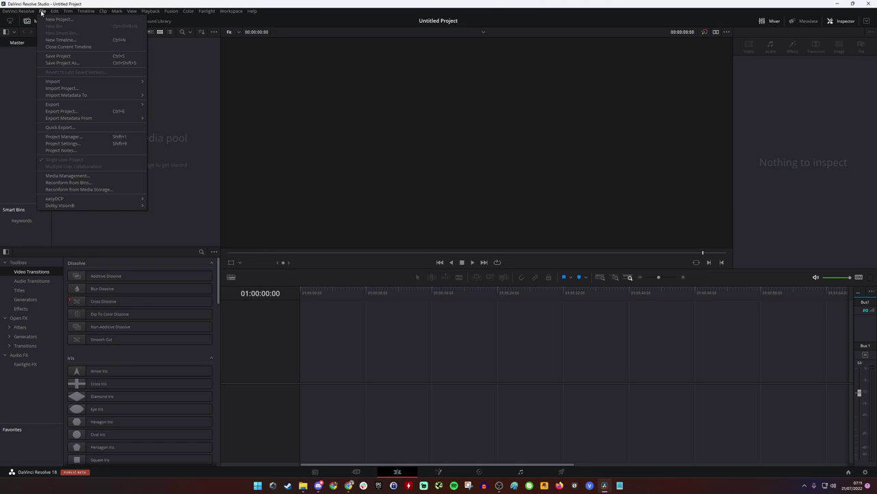
left_click(72, 143)
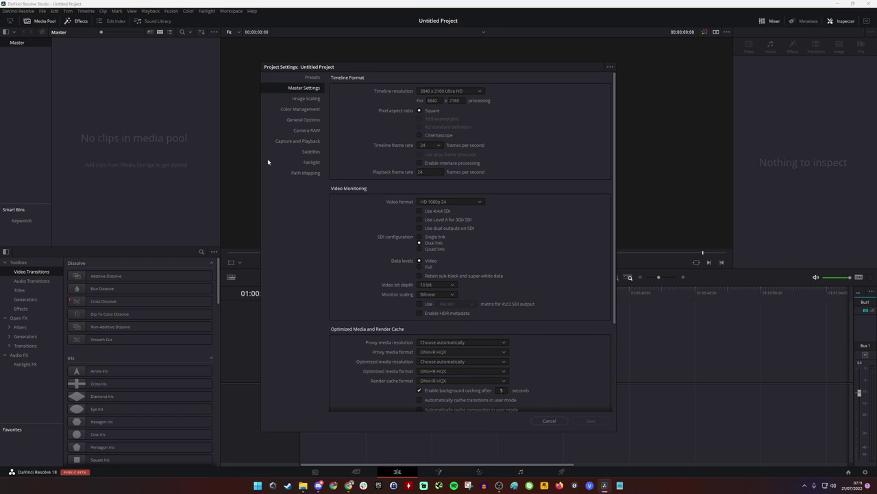
left_click(478, 93)
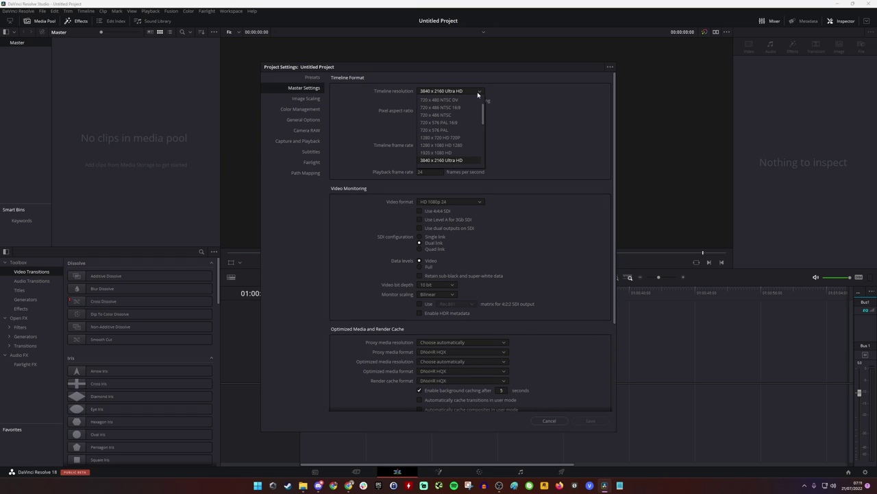
scroll(478, 93, "up", 1)
left_click(469, 99)
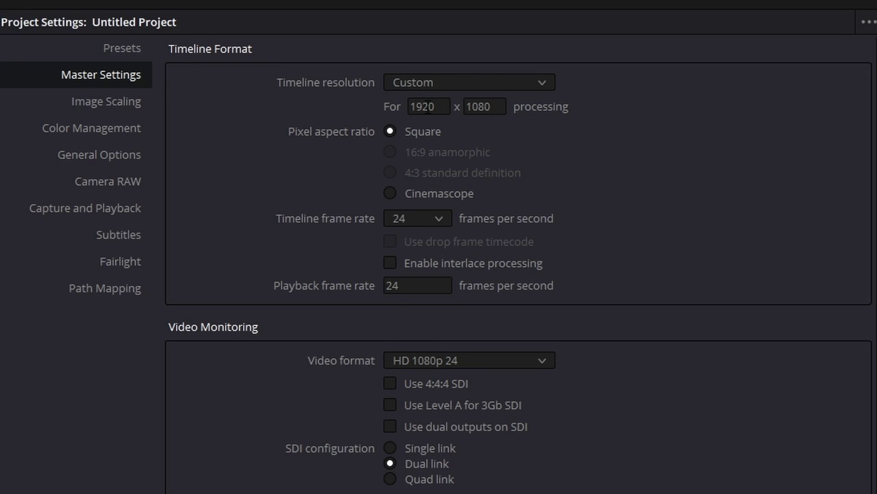
double_click(435, 107)
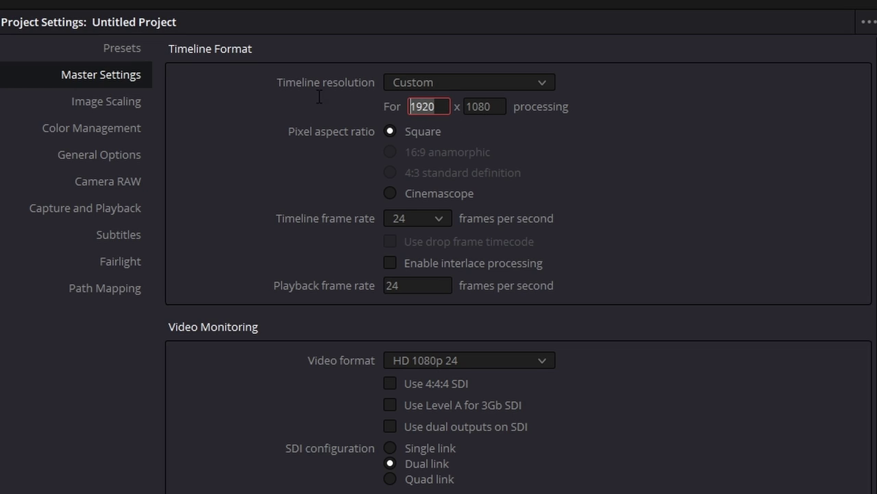
type("1080")
key("Tab")
type("192")
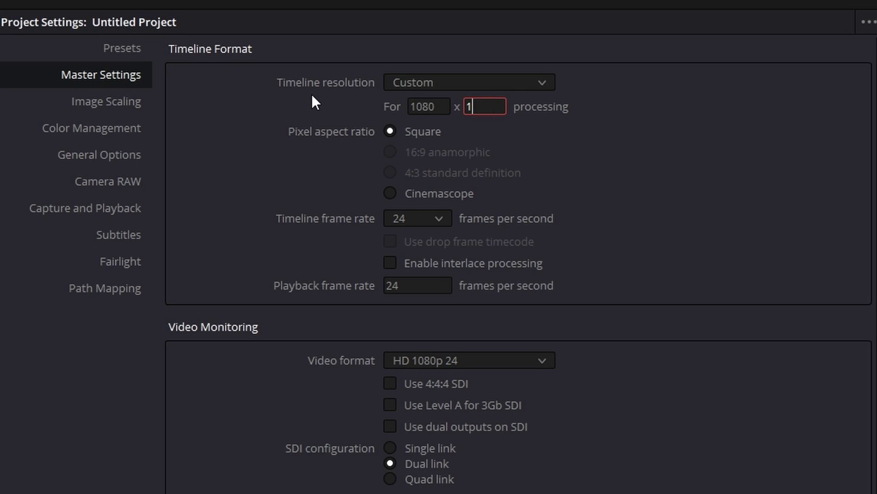
type("0")
key("Return")
Step: Set the timeline frame rate to 59.94 and save the project settings
left_click(438, 217)
scroll(437, 329, "down", 2)
scroll(434, 350, "down", 1)
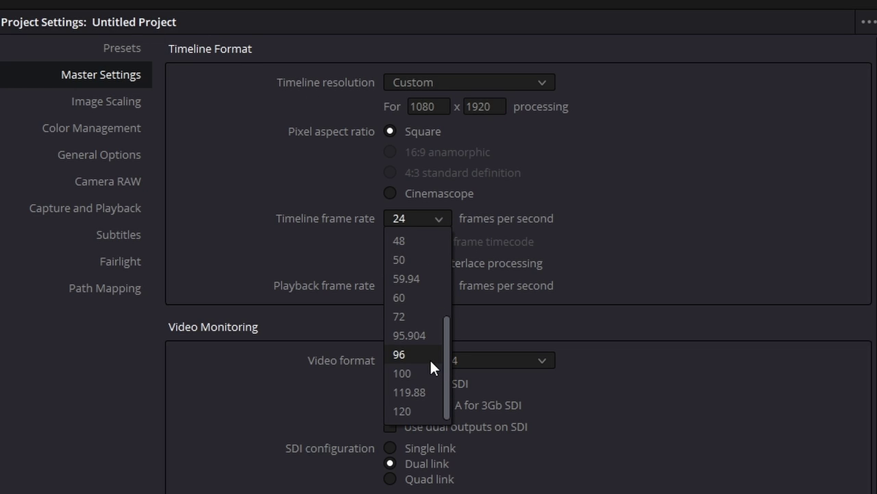
left_click(425, 281)
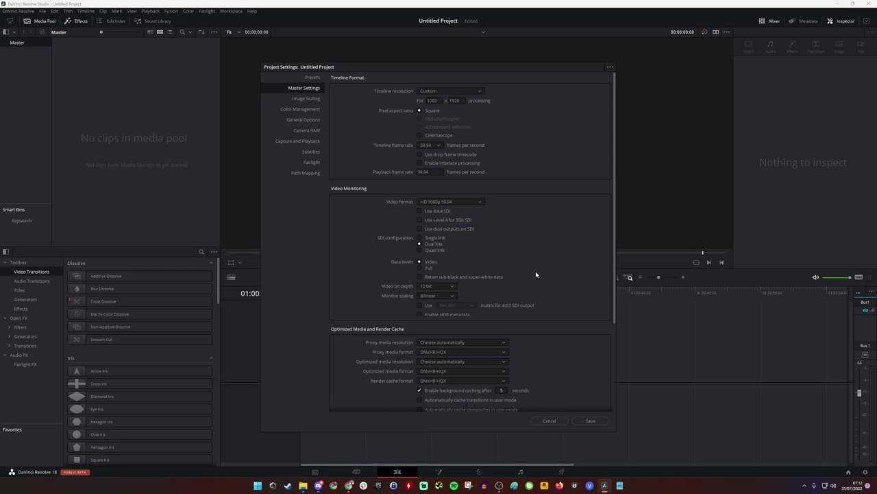
left_click(597, 420)
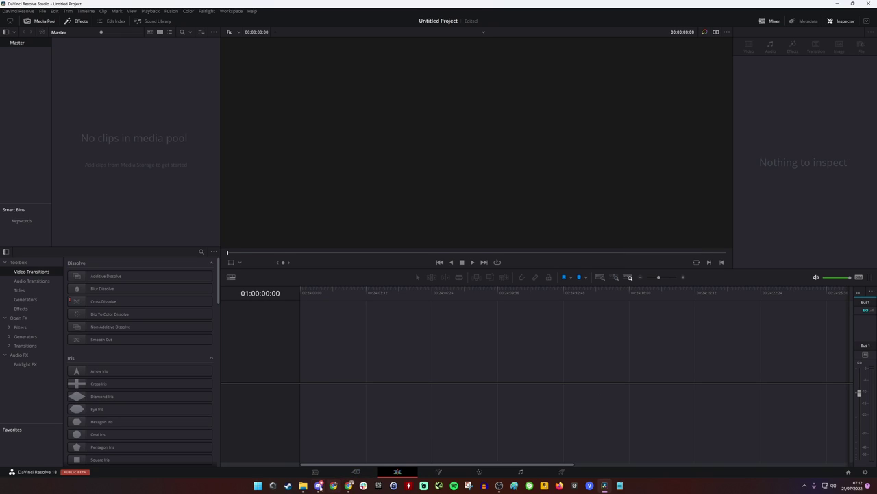
mouse_move(304, 485)
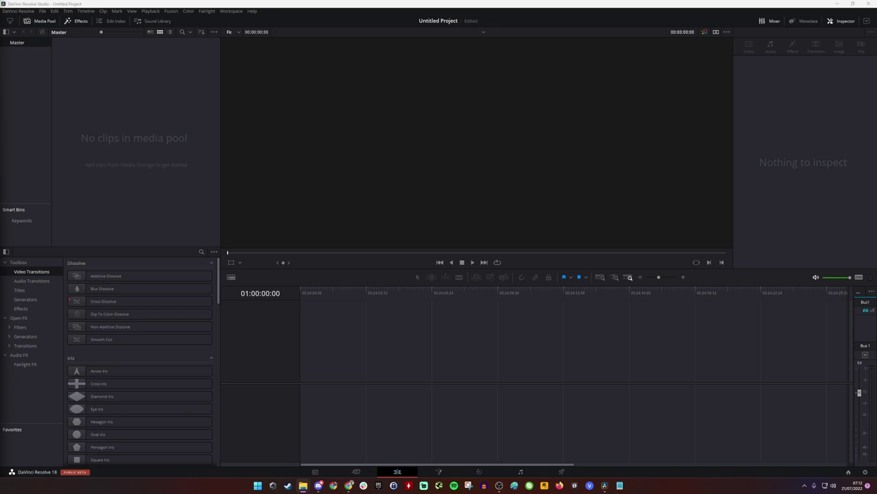
left_click_drag(341, 257, 296, 347)
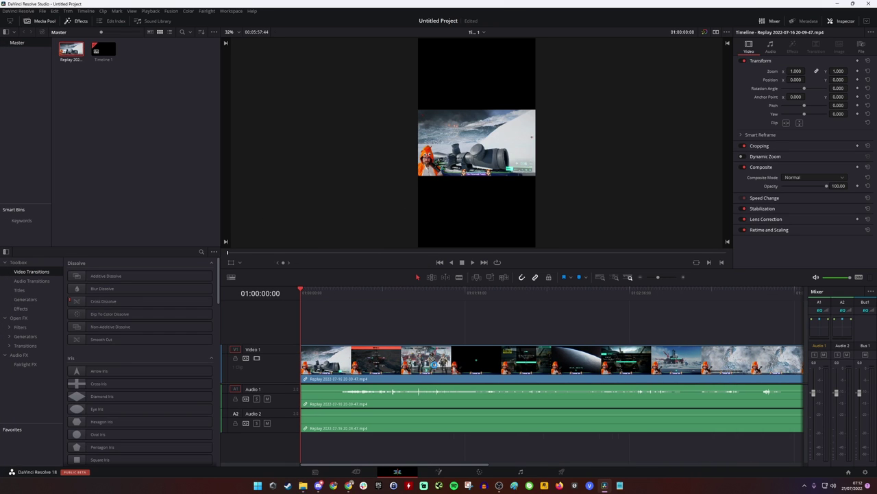
left_click(593, 293)
left_click(597, 294)
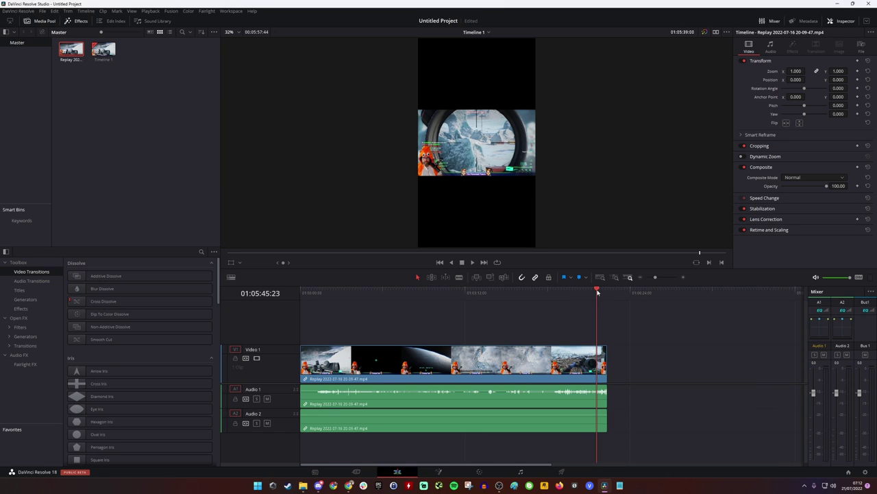
scroll(652, 338, "up", 3)
left_click(568, 373)
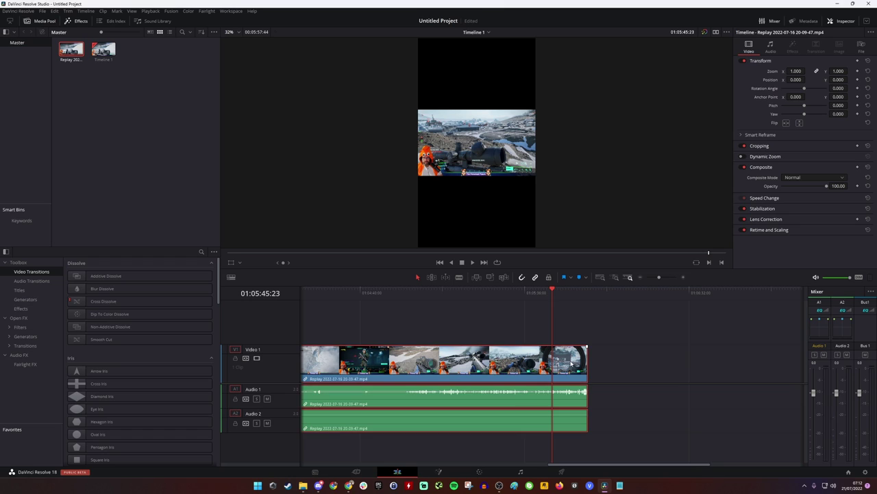
Step: Split the clip at 01:05:50:34, ripple-delete the earlier part, and return to the start
left_click(568, 292)
mouse_move(568, 292)
left_mouse_down()
mouse_move(582, 291)
mouse_move(566, 289)
left_mouse_up()
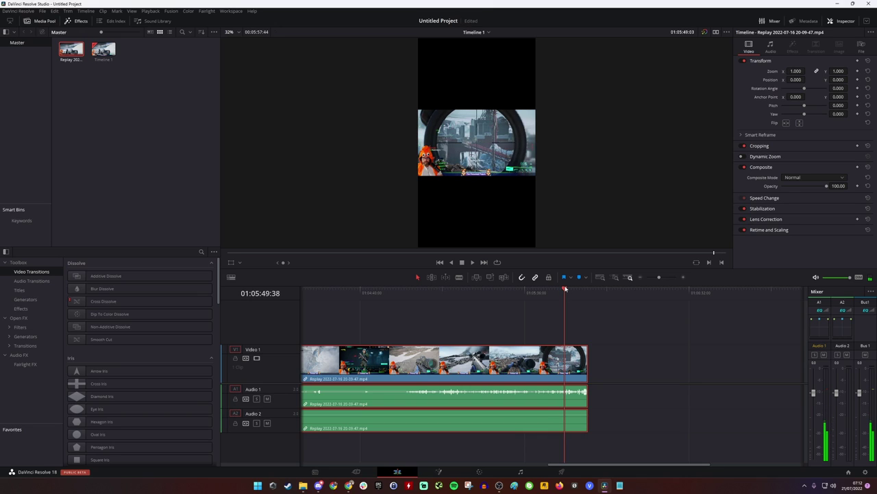
key("ctrl+b")
left_click(553, 355)
key("Delete")
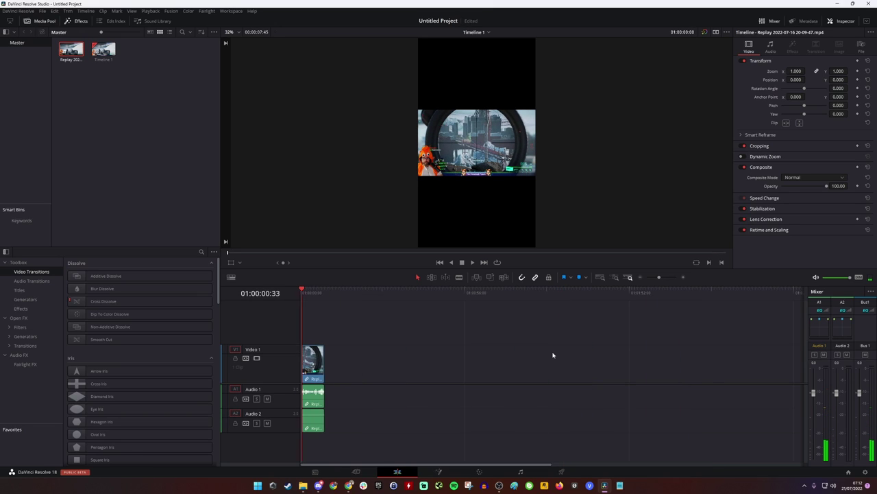
scroll(310, 363, "up", 5)
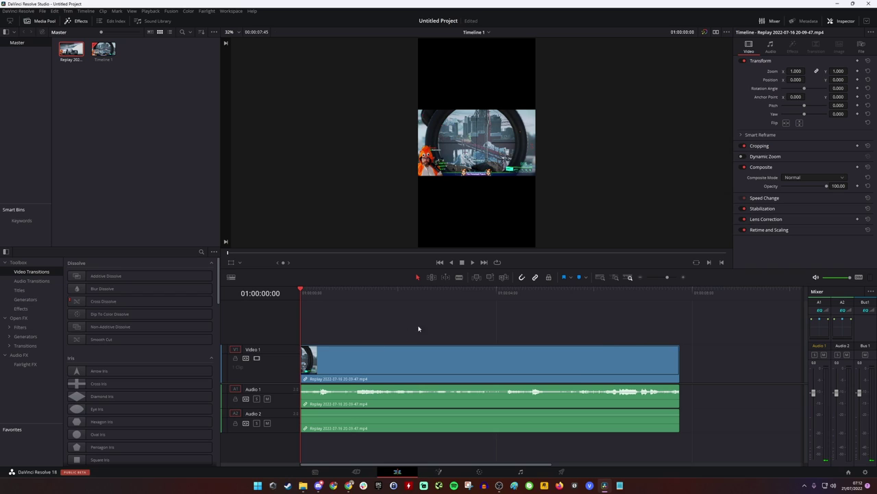
left_click(435, 292)
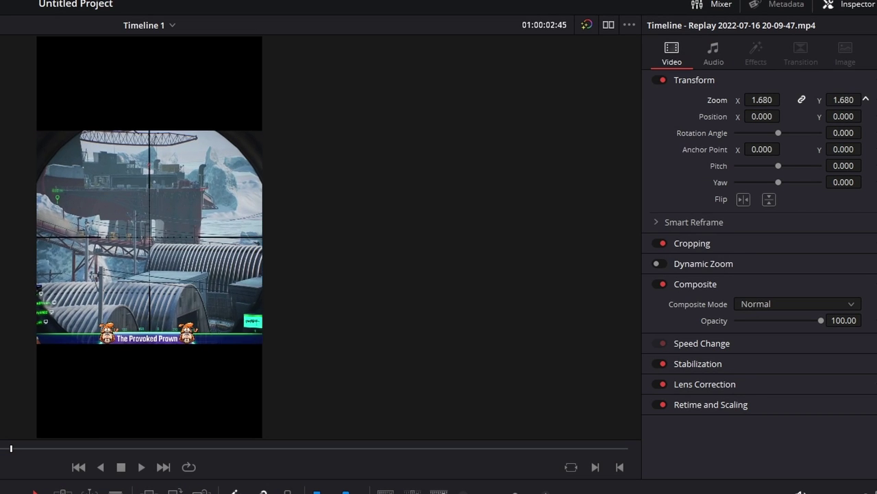
Step: Try zooming the clip to 3.180, then reset the zoom to 1.000
left_click_drag(839, 71, 849, 71)
left_click_drag(762, 99, 751, 99)
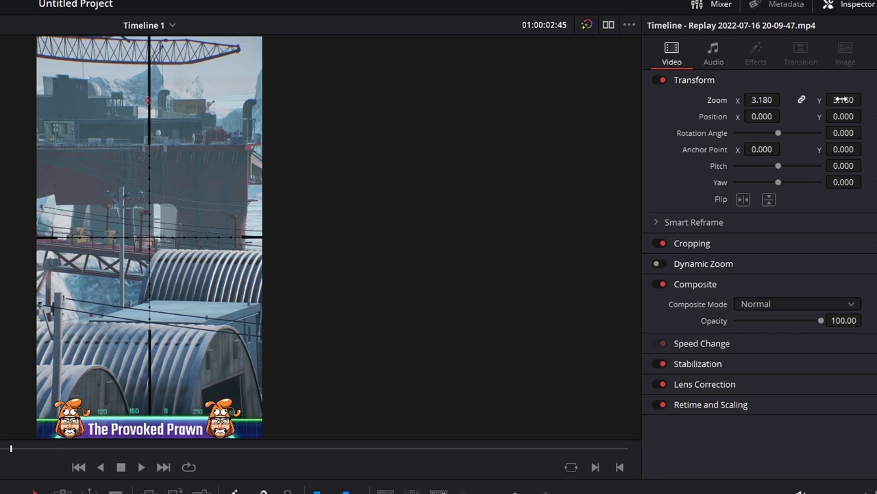
left_click(868, 70)
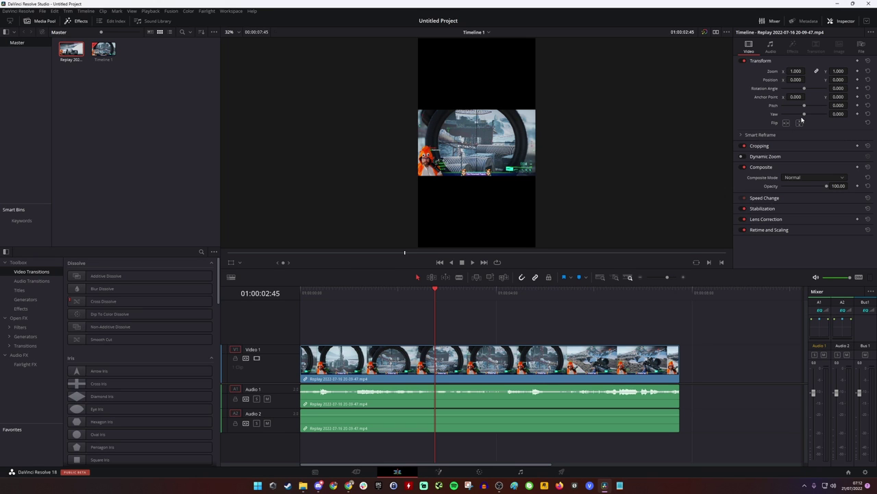
Step: Set the clip's Retime and Scaling option to Fill and go to the Deliver page
left_click(798, 230)
scroll(800, 219, "down", 1)
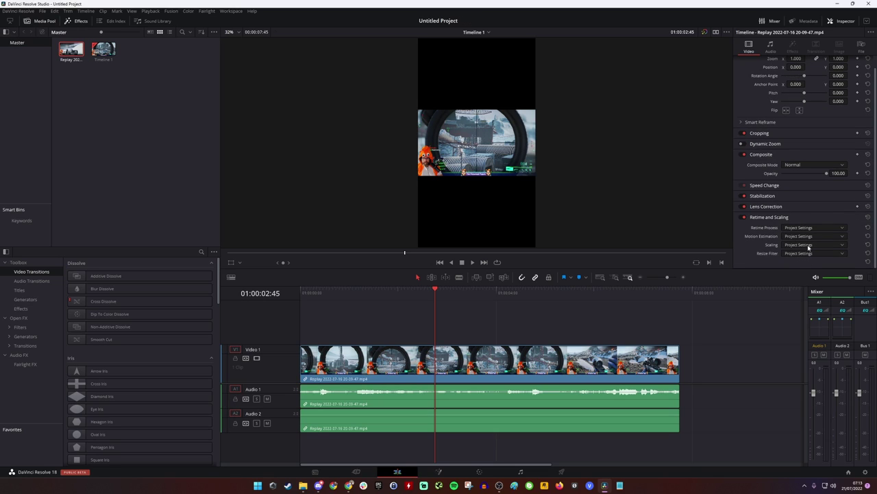
left_click(808, 246)
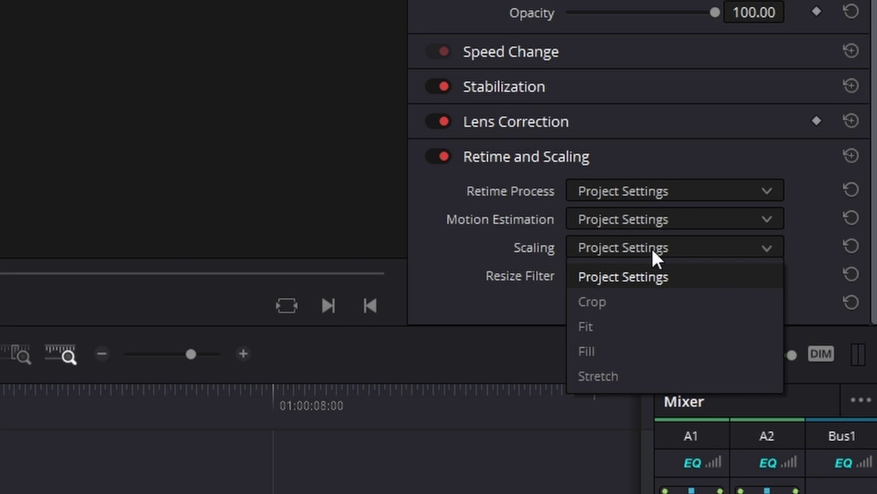
left_click(636, 352)
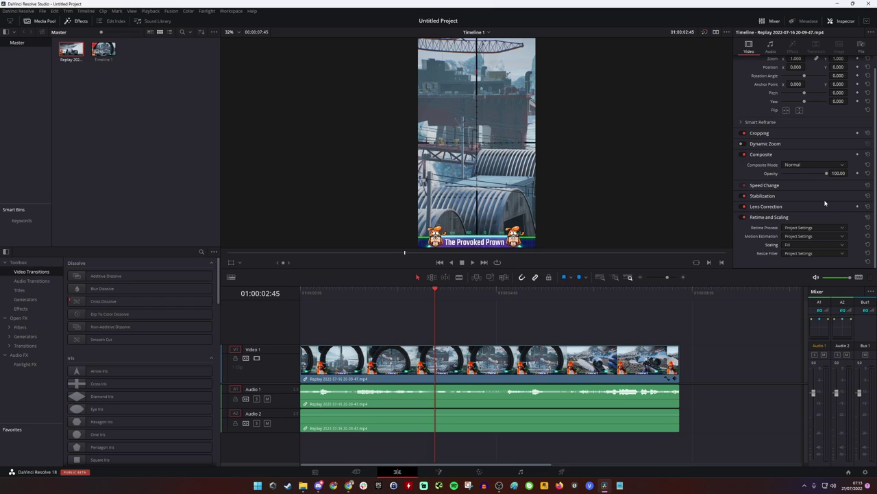
scroll(821, 197, "up", 1)
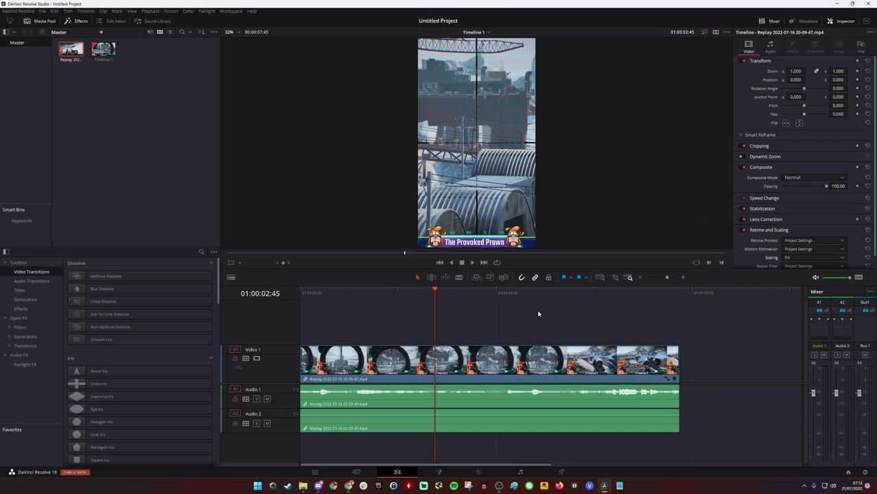
left_click(562, 472)
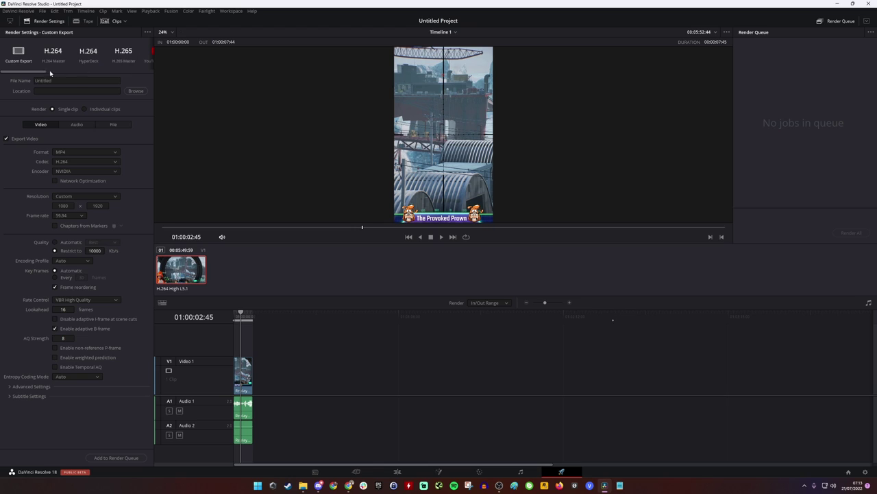
Step: Try the YouTube 1080p render preset, then return to Custom Export
left_click_drag(50, 73, 72, 69)
left_click(66, 55)
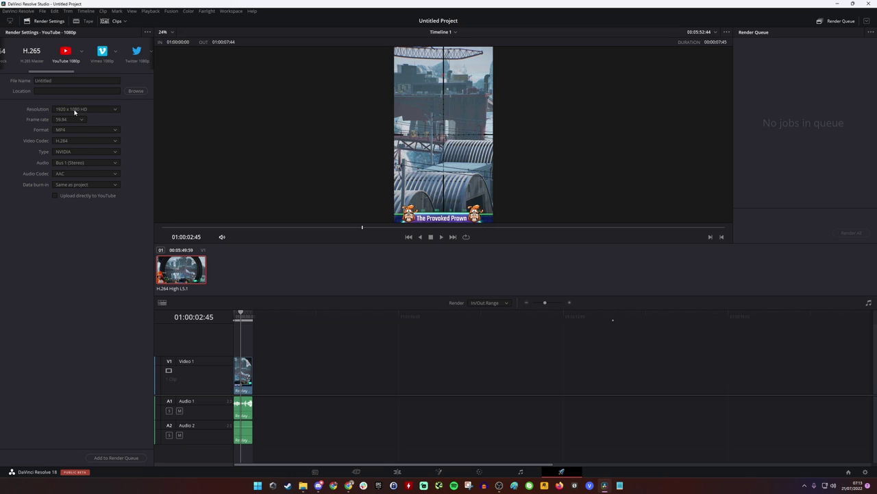
left_click_drag(49, 69, 21, 68)
left_click(21, 60)
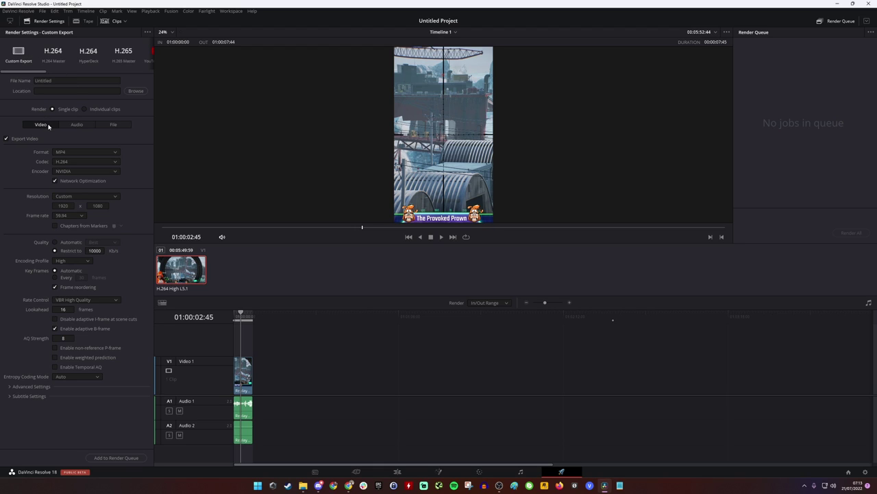
Step: Set the output resolution to Custom at 1080 x 1920
left_click(63, 206)
left_click(74, 195)
left_click(73, 195)
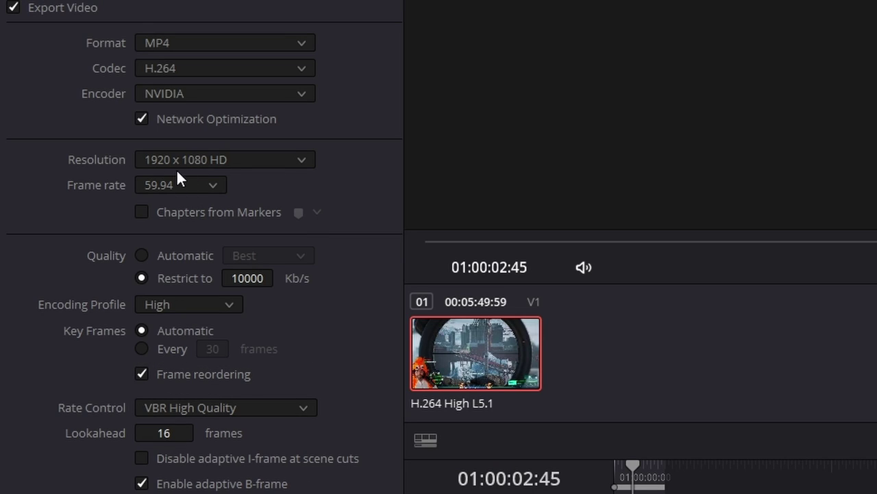
left_click(178, 159)
left_click(171, 182)
left_click_drag(180, 184, 111, 184)
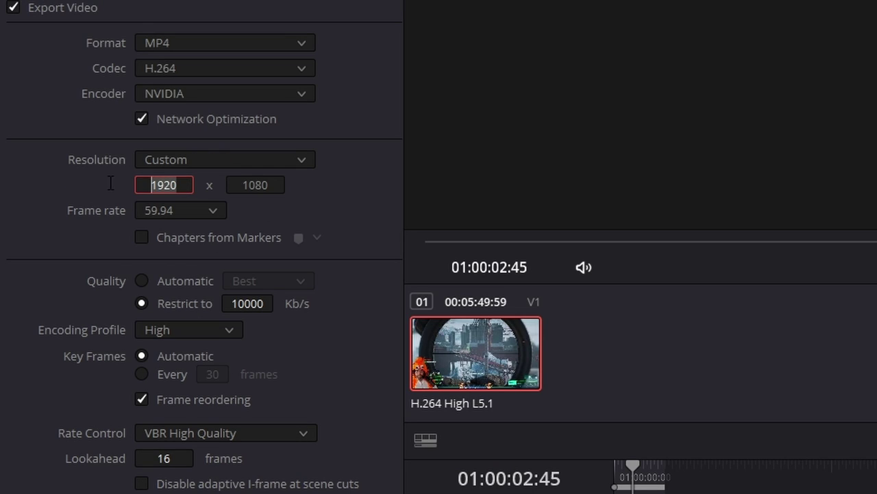
type("1080")
key("Tab")
type("19")
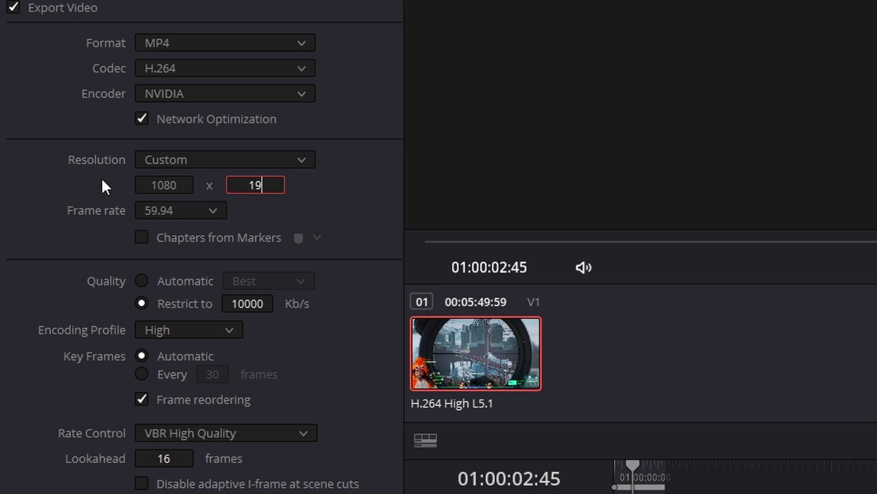
type("20")
key("Return")
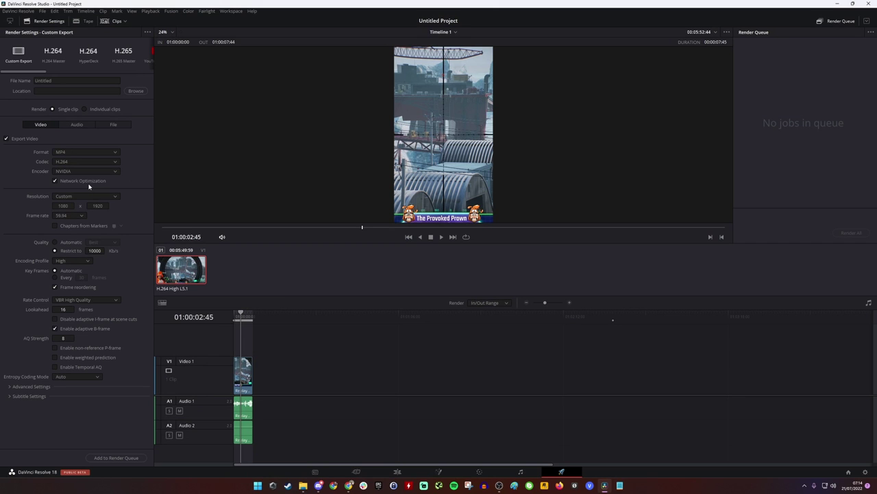
left_click(77, 80)
Step: Name the render Short, save to H:\Exports replacing Short.mp4, then queue and render it
double_click(42, 80)
type("Sc")
type("ort")
left_click(135, 90)
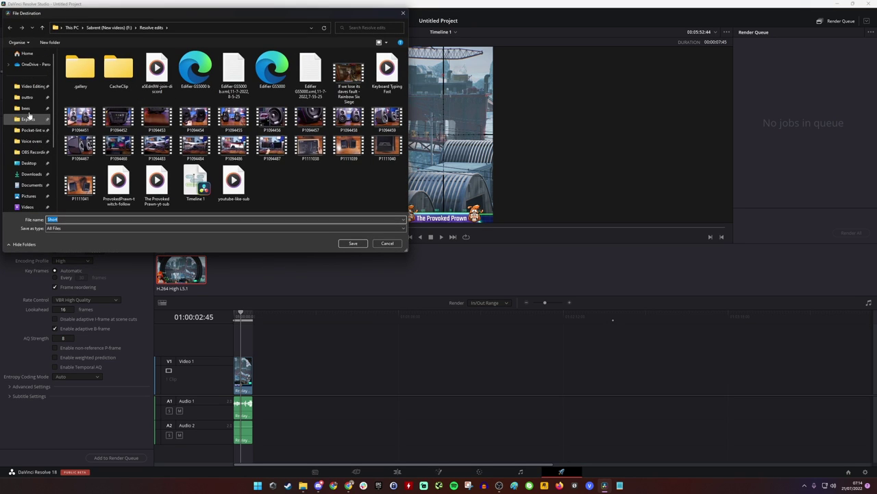
left_click(28, 118)
left_click(351, 243)
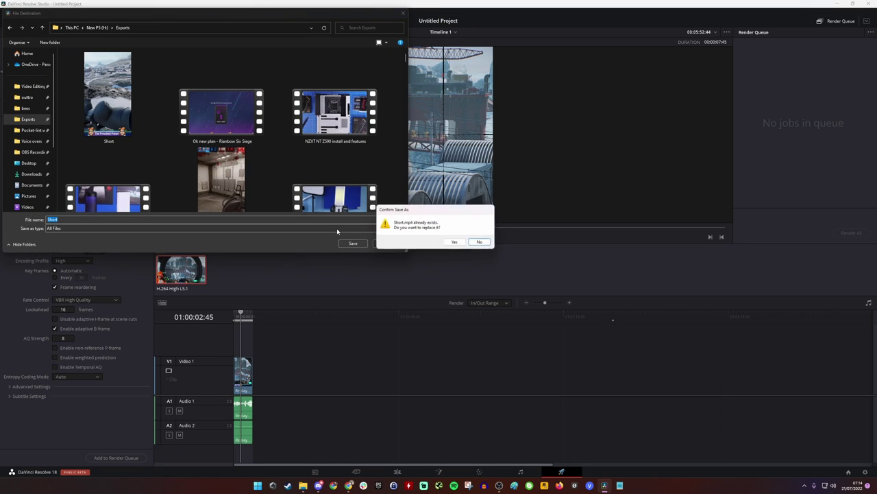
left_click(453, 242)
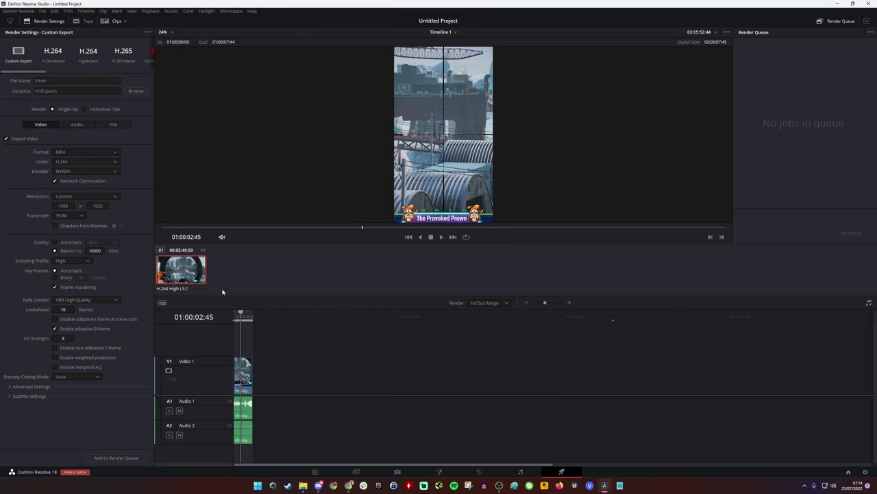
left_click(117, 457)
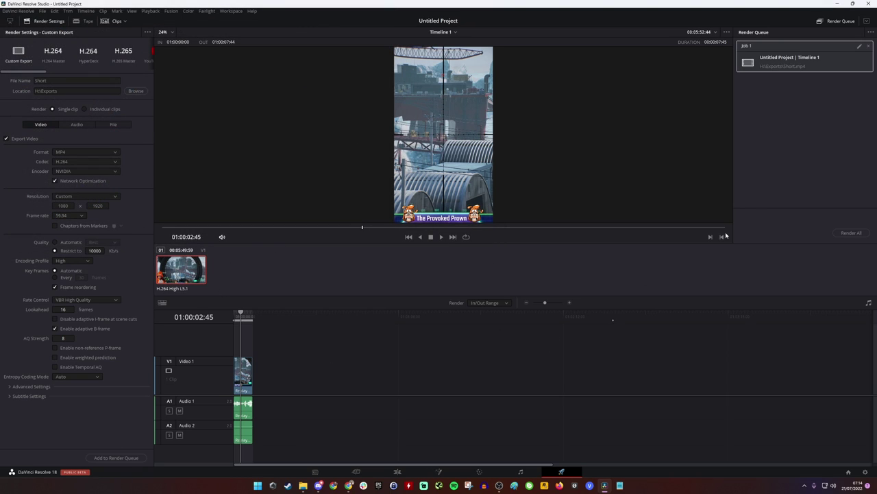
left_click(846, 233)
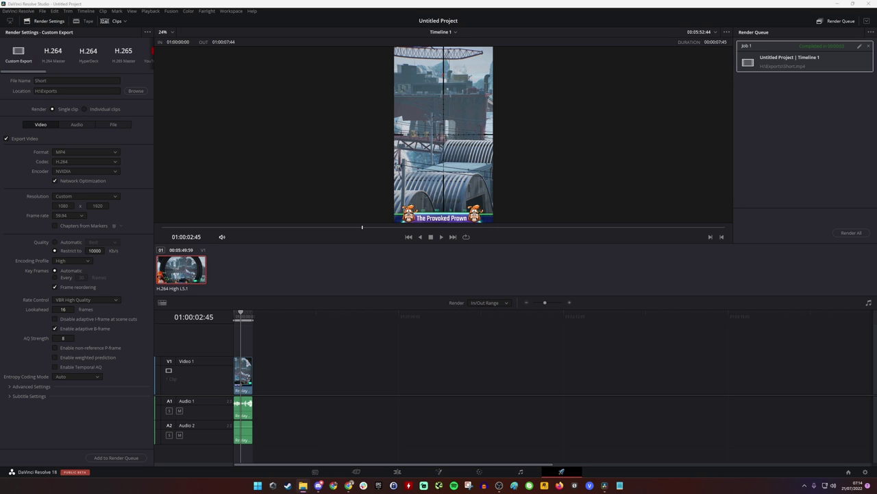
Step: Open File Explorer maximized on H:\Exports and play the rendered Short video
left_click(303, 486)
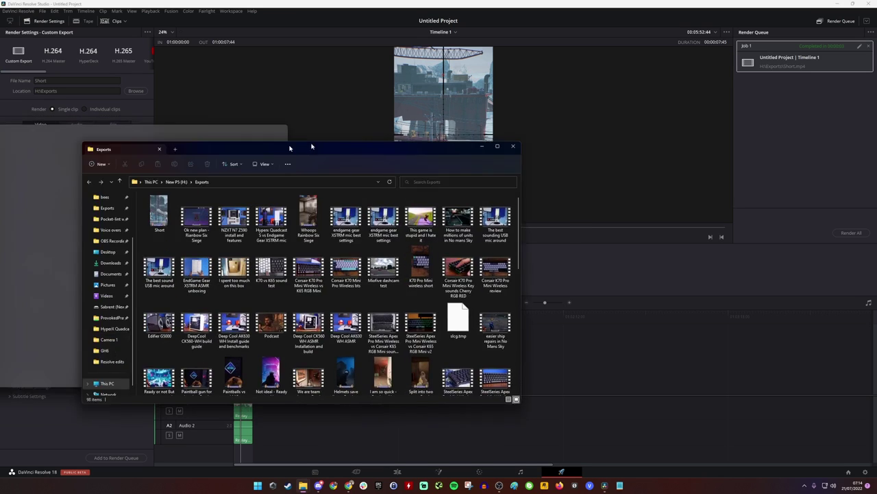
left_click_drag(290, 148, 322, 3)
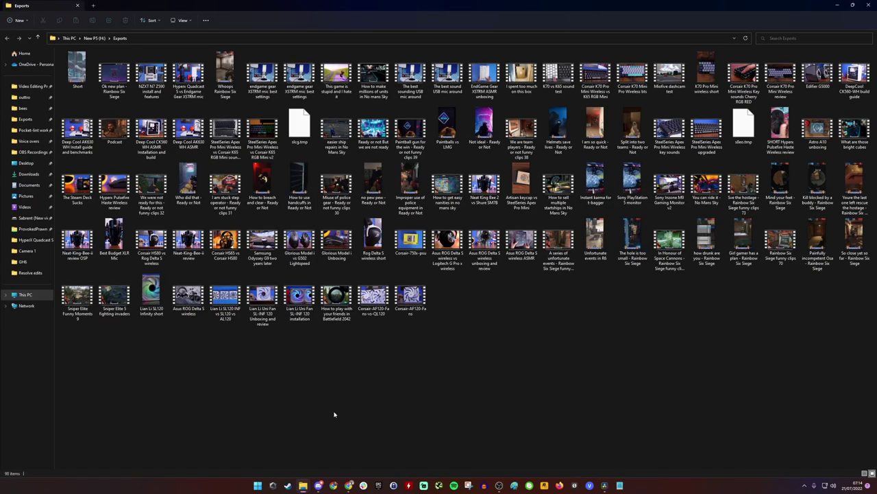
double_click(77, 70)
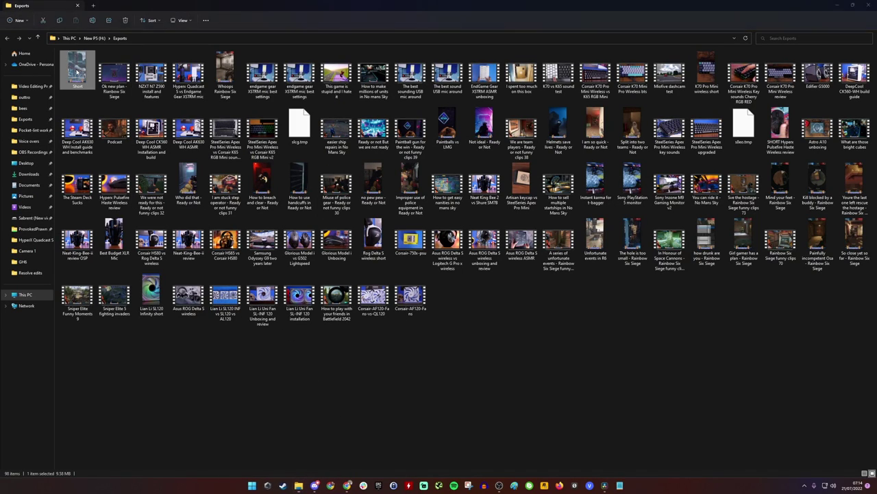